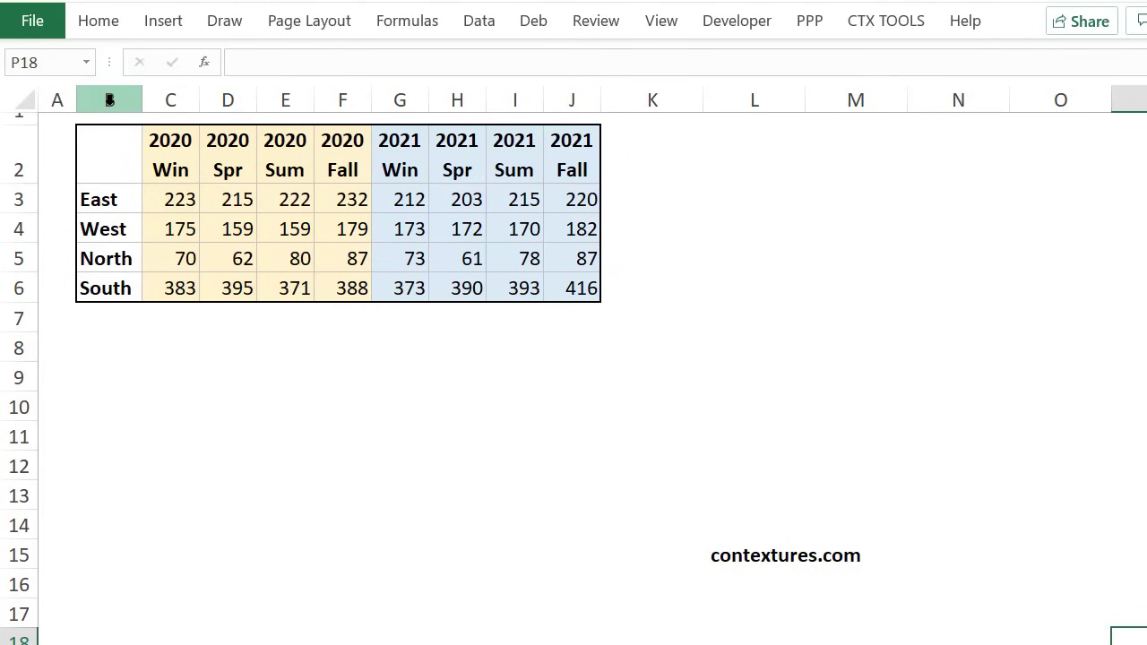
Step: Copy the sales table in columns B:J and paste it into B1 of a blank sheet
left_click_drag(109, 100, 579, 103)
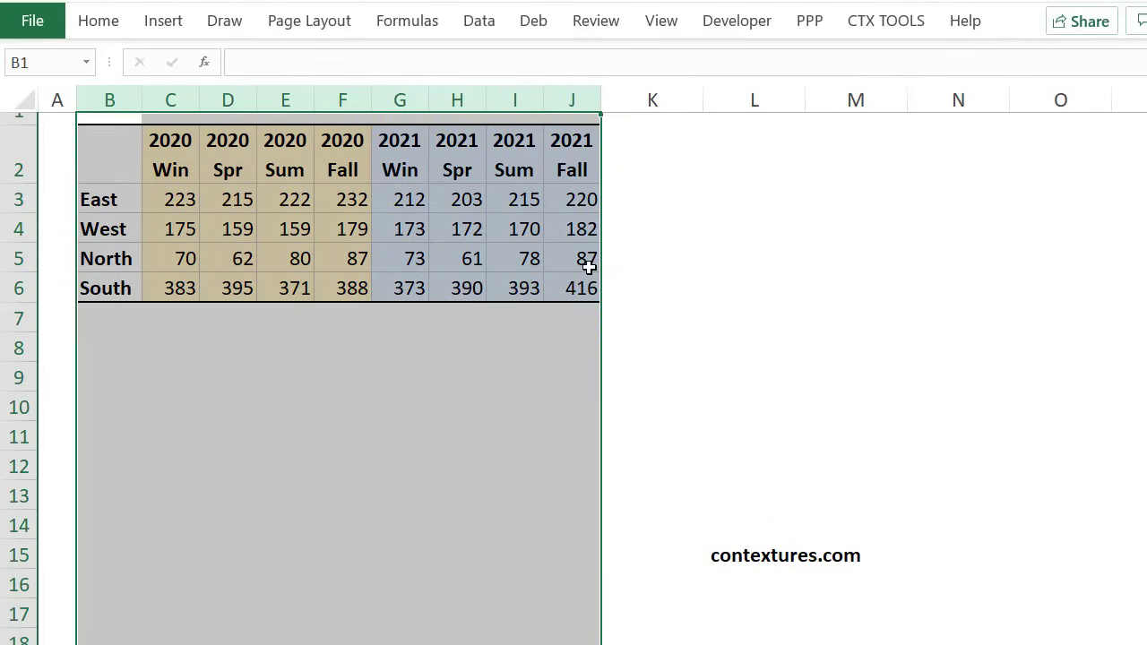
key("ctrl+c")
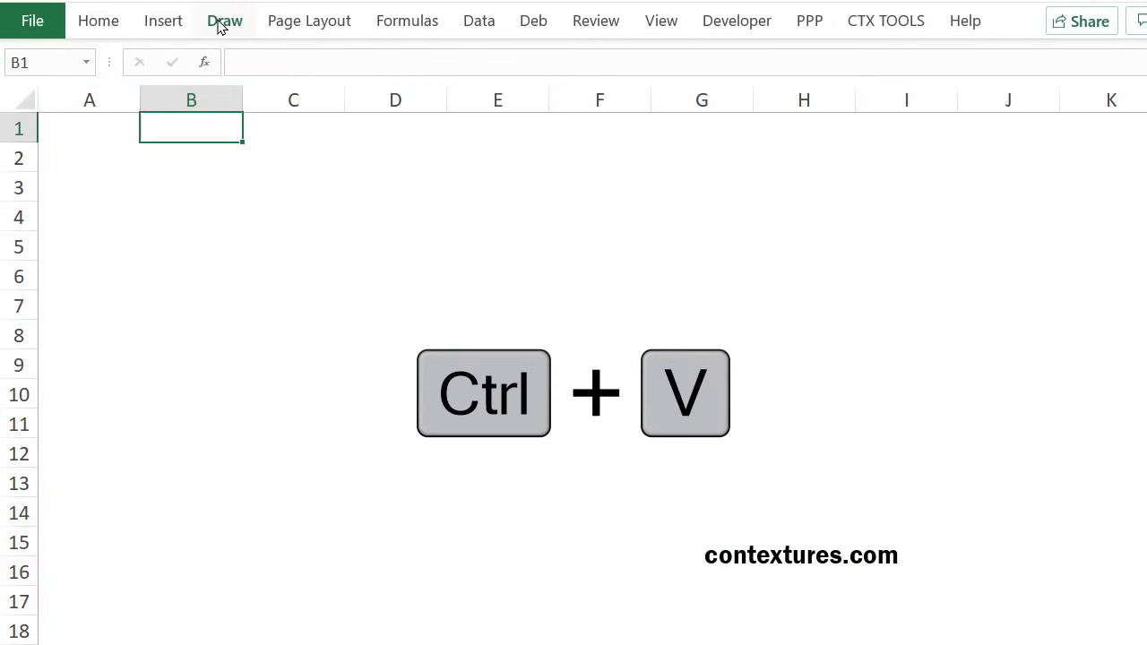
key("ctrl+v")
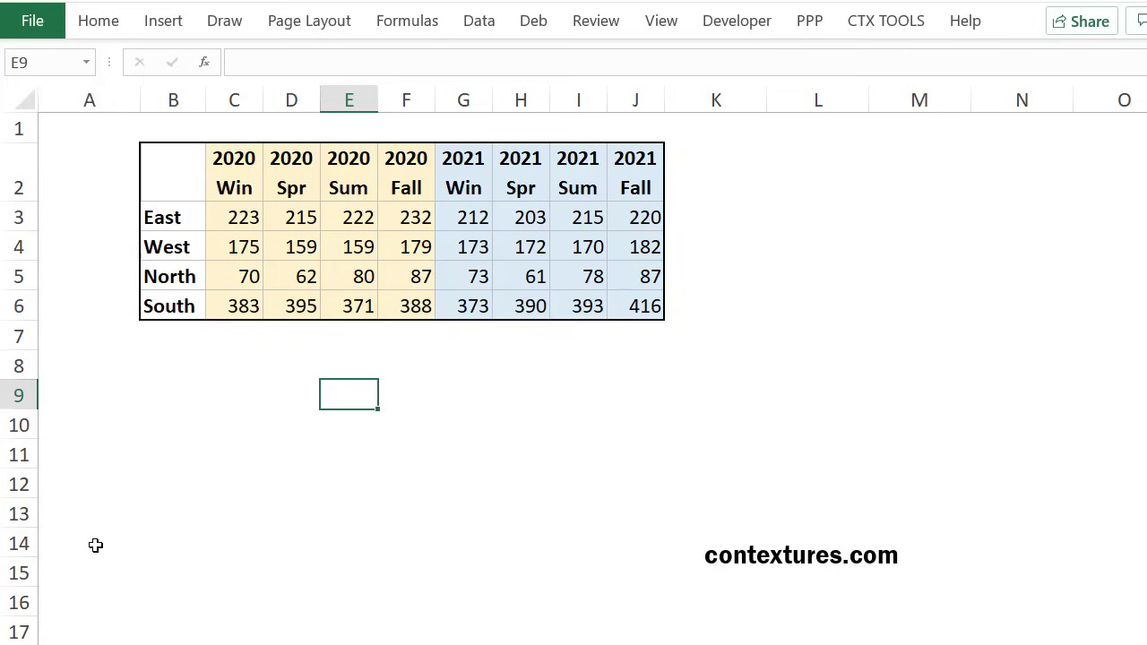
Step: Enter the helper numbers 1, 2, 3, 4 in A3:A6 beside the regions
left_click(122, 215)
type("1")
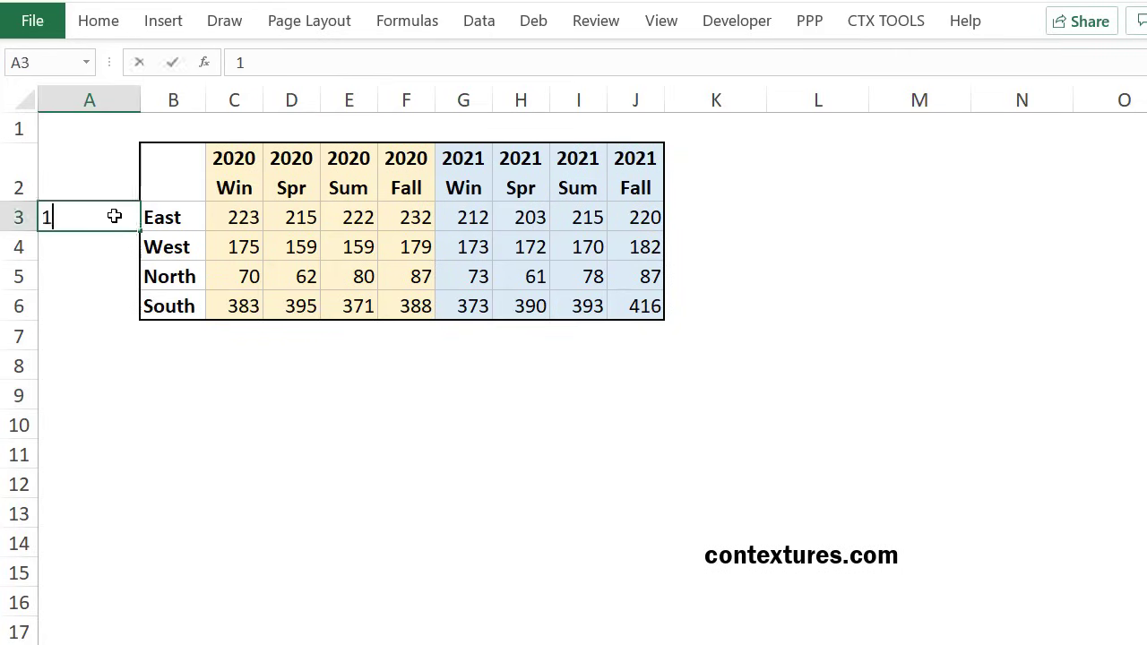
key("Return")
type("2")
key("Return")
type("3 4")
key("Return")
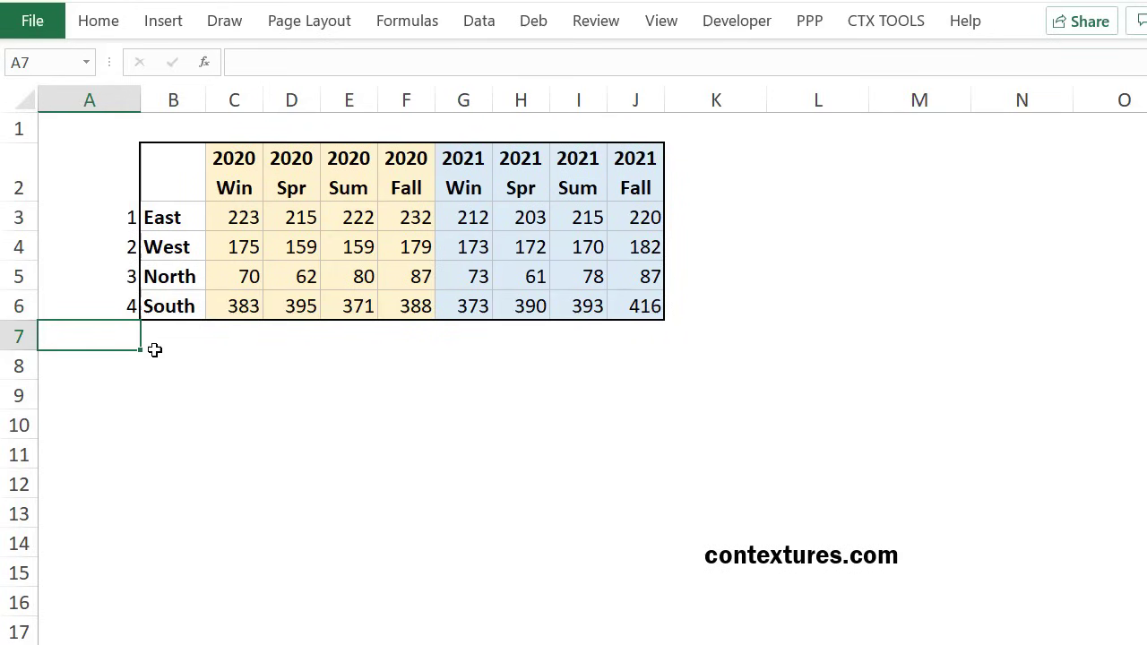
Step: Copy the 1–4 sequence into A7:A10 and A11:A14, then enter 0 in A15
left_click_drag(121, 217, 116, 306)
key("ctrl+c")
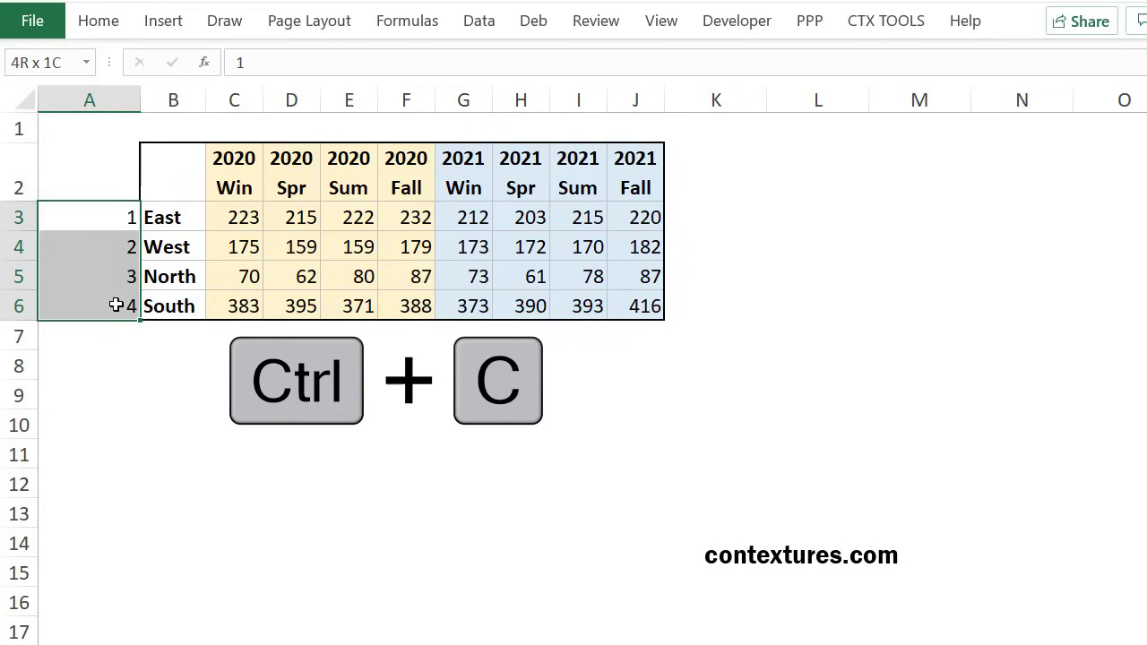
left_click(117, 335)
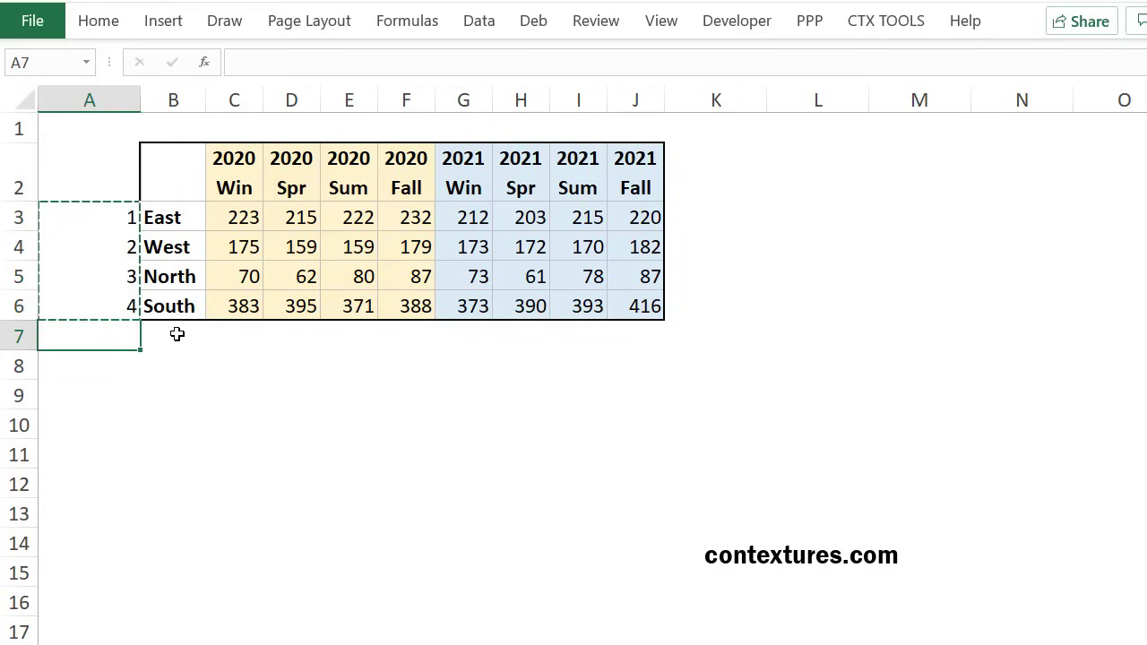
key("ctrl+v")
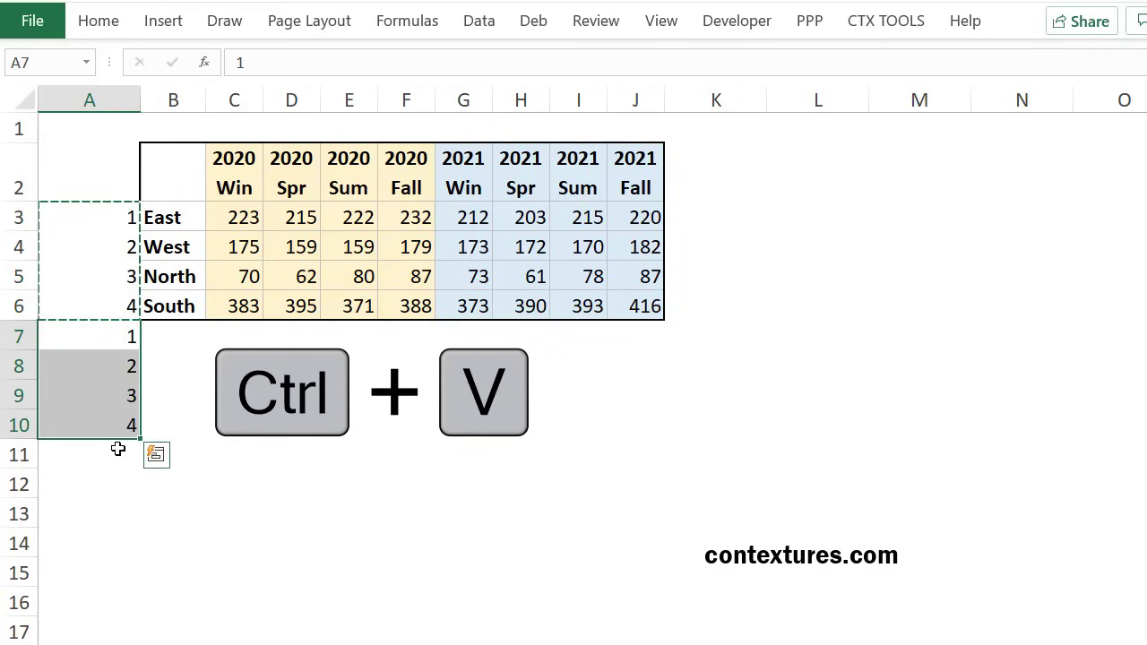
left_click(118, 454)
key("ctrl+v")
left_click(123, 571)
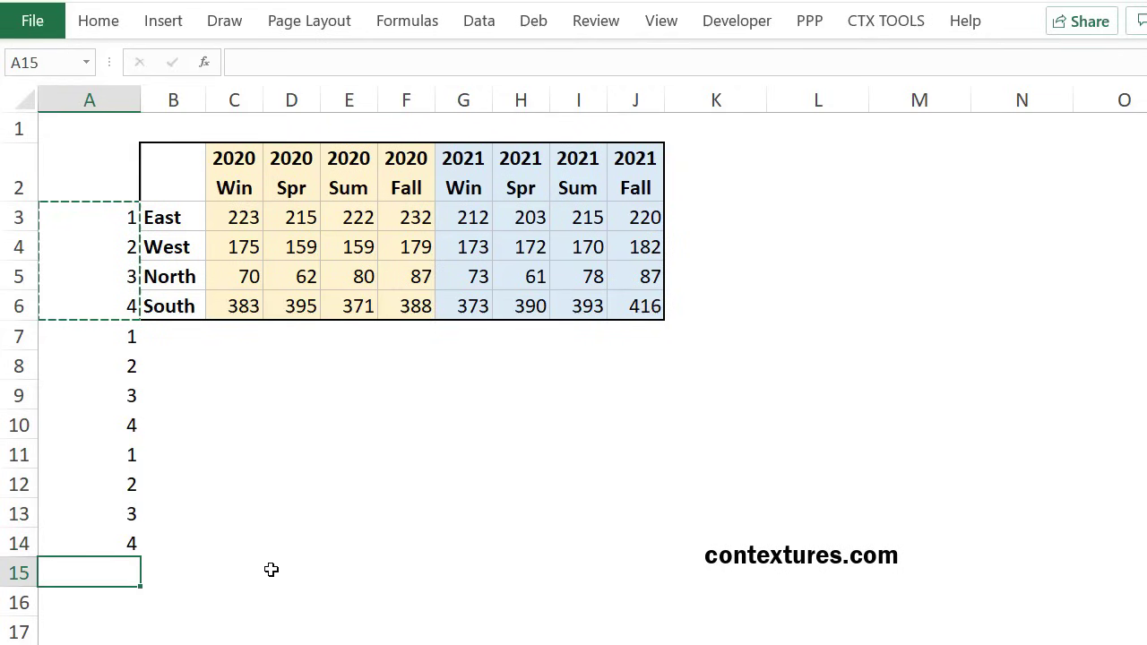
type("0")
key("Return")
Step: Sort A3:J15 ascending by the column A helper numbers
left_click_drag(121, 218, 615, 564)
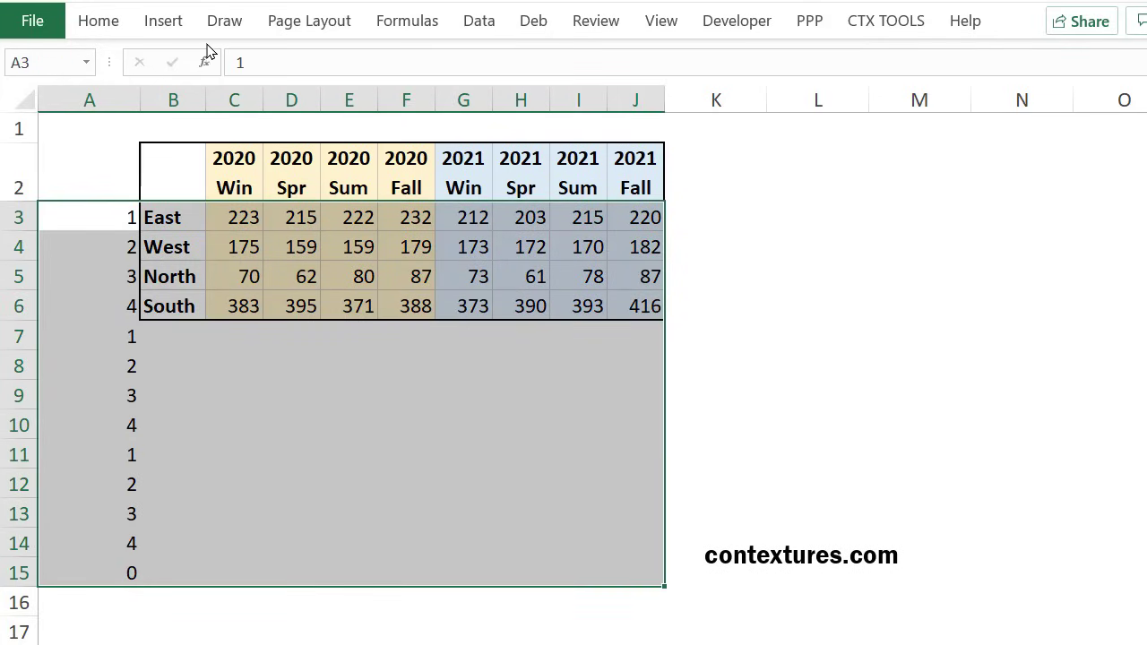
left_click(481, 24)
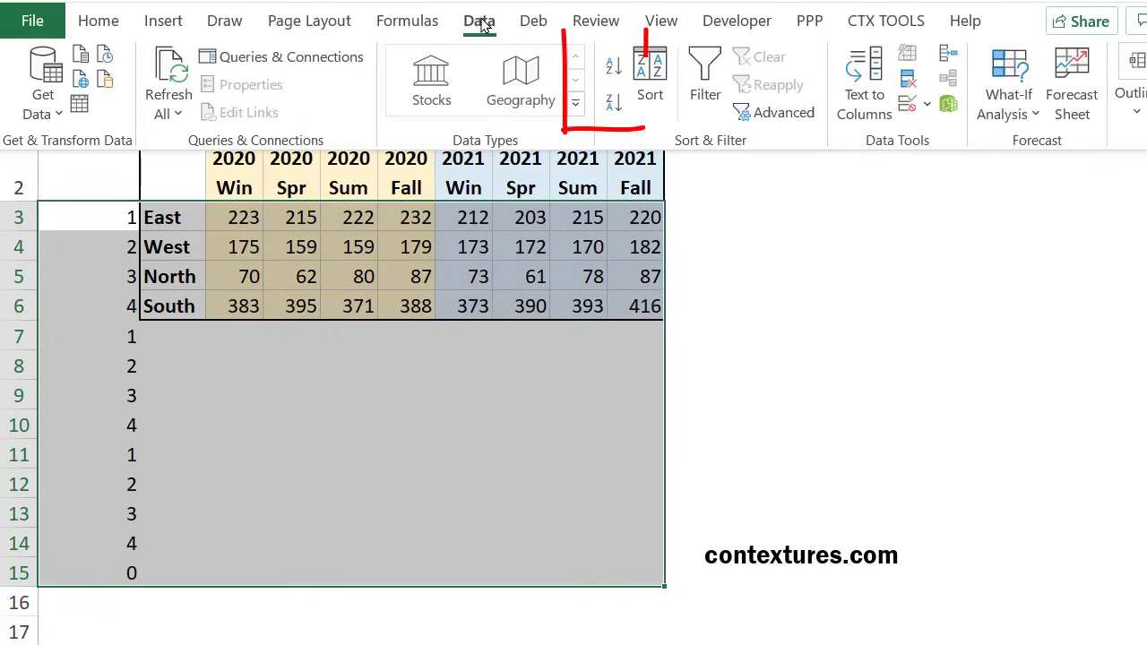
left_click(607, 72)
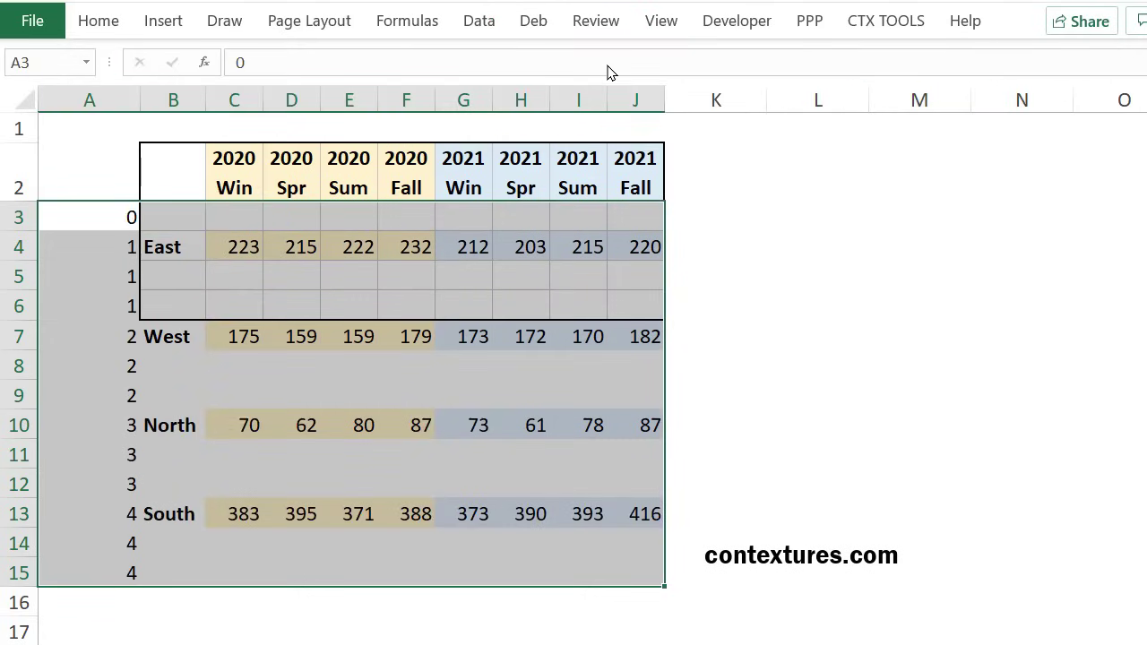
left_click(125, 249)
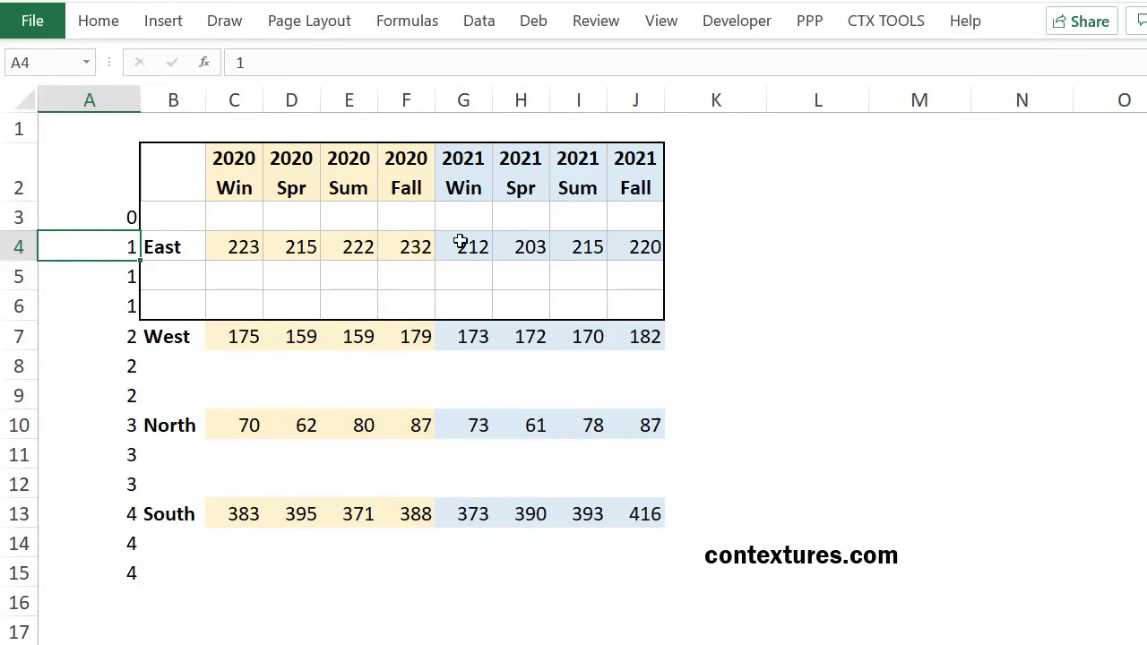
Step: Select the 2021 figures block in columns G:J to shift it down one row
left_click_drag(456, 243, 560, 534)
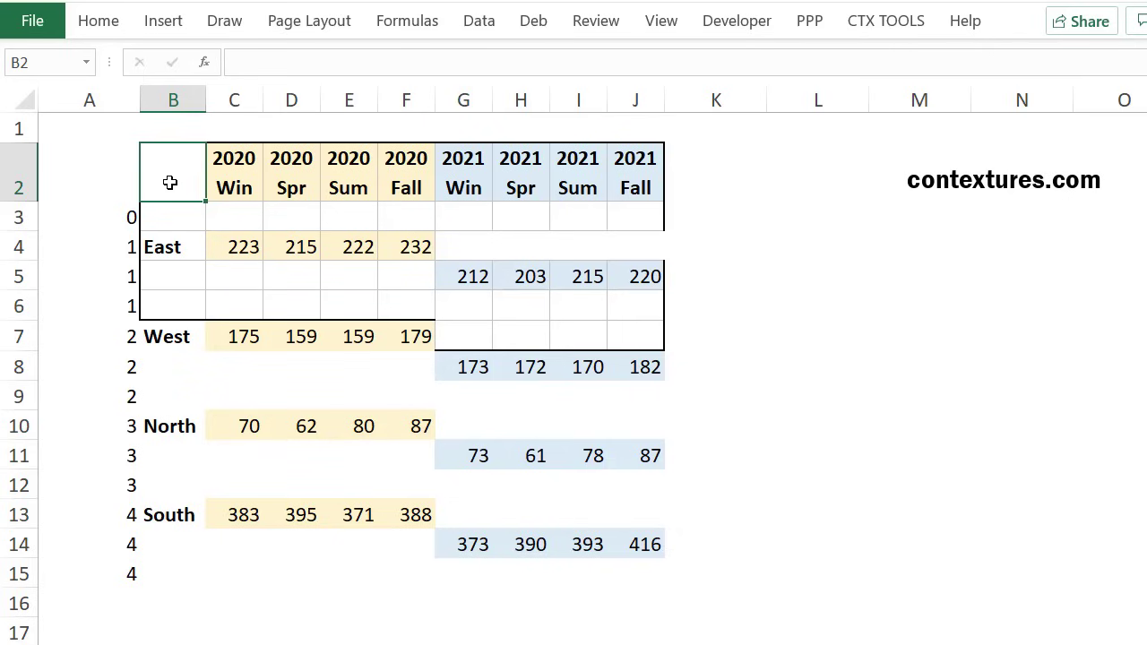
Step: Insert a 2-D Stacked Column chart from the range B2:J15
left_click_drag(173, 165, 618, 574)
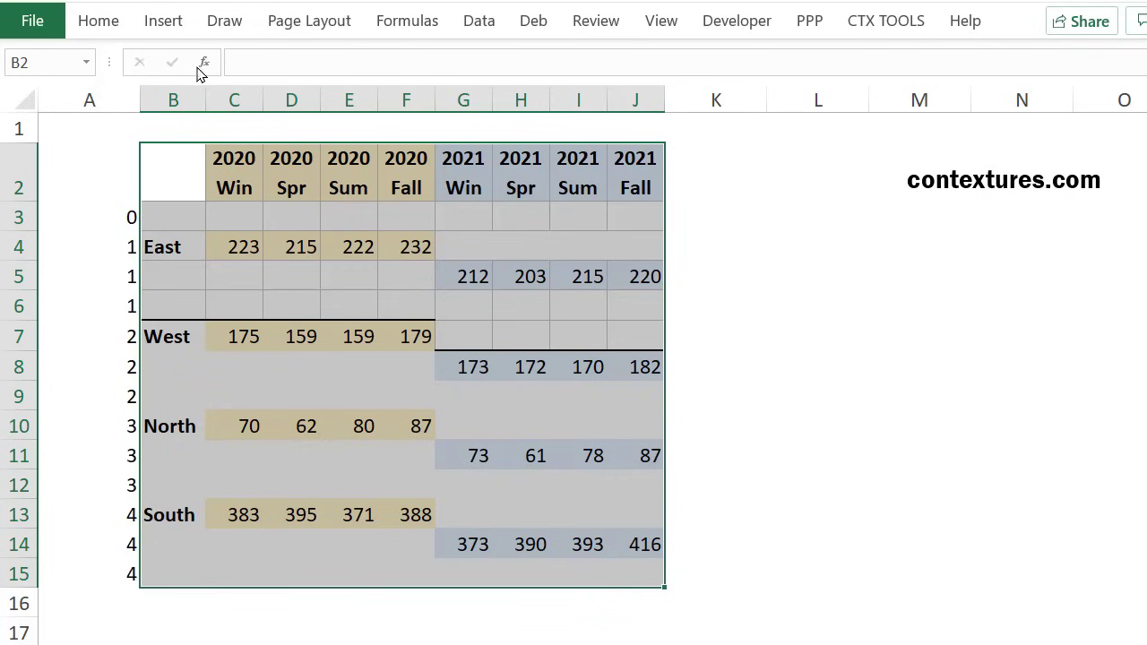
left_click(163, 22)
left_click(337, 59)
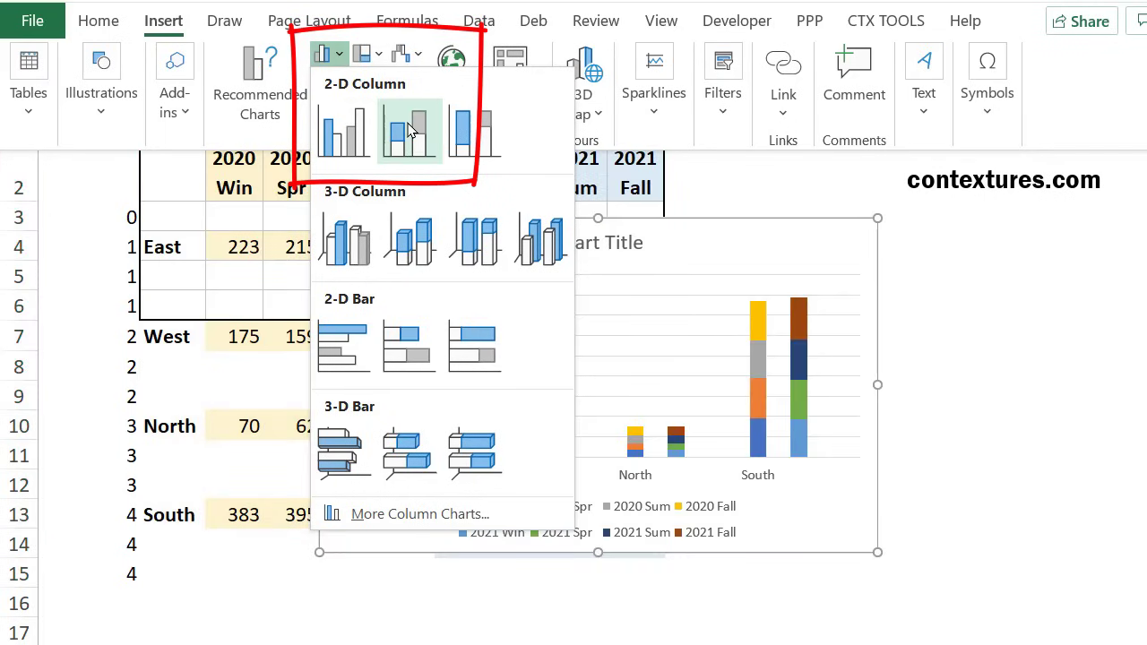
left_click(410, 130)
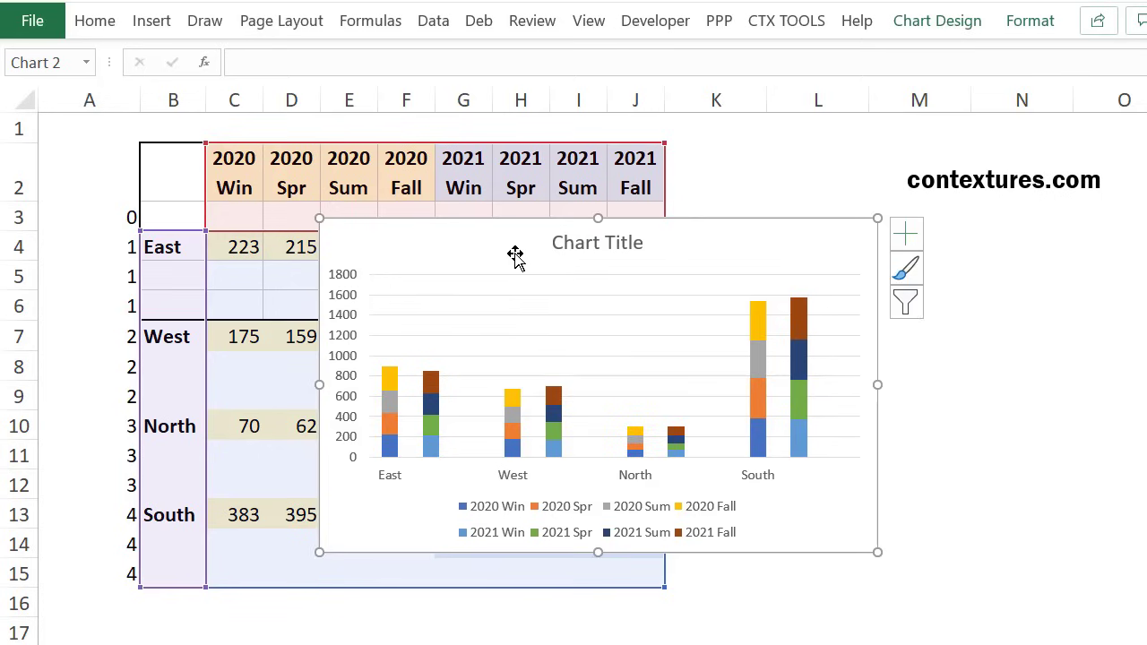
Step: Drag the chart to sit right of the table near the top rows
left_click_drag(515, 256, 635, 263)
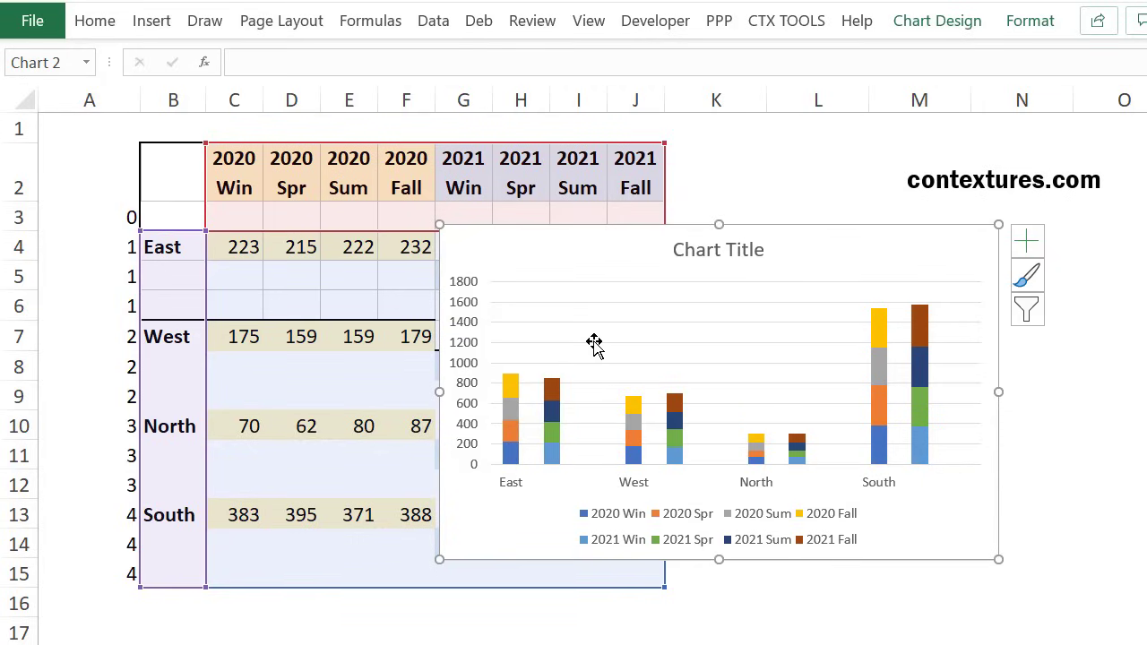
left_click_drag(594, 344, 620, 328)
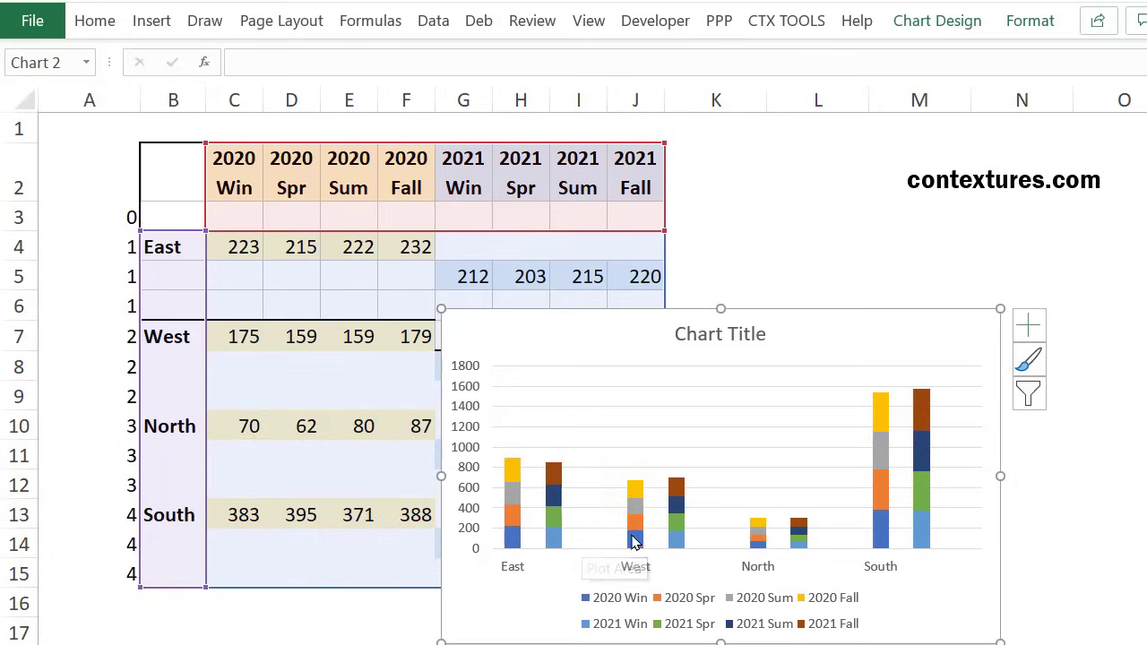
left_click_drag(655, 338, 643, 225)
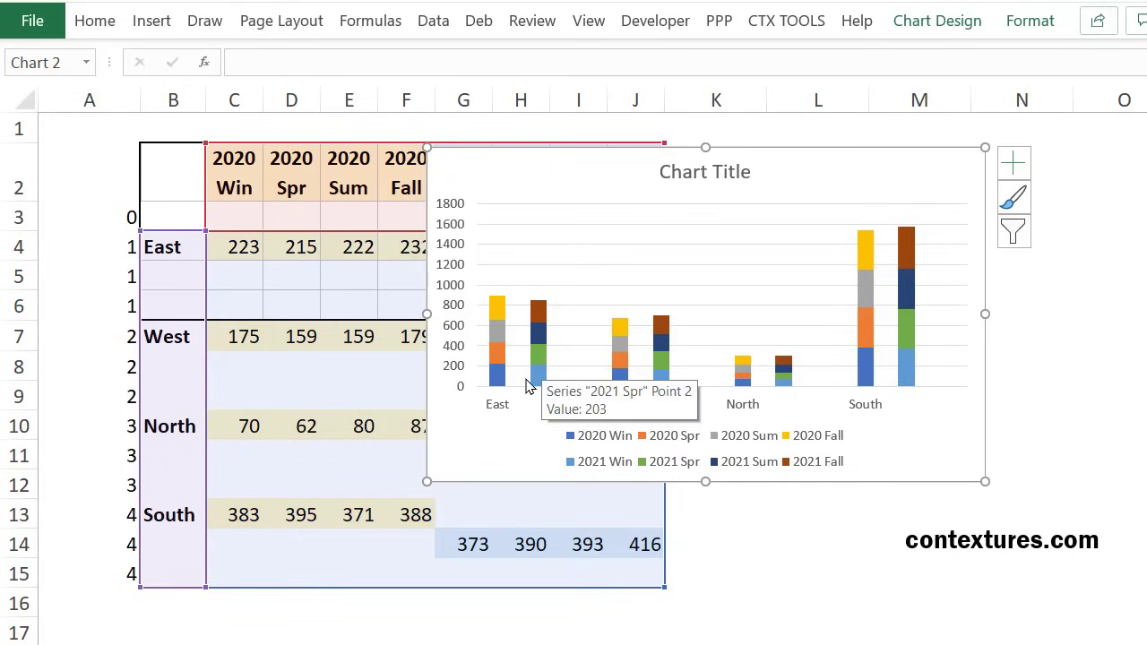
Step: Change the series Gap Width from 150% to 20% in the Format pane
left_click(496, 305)
left_click(1030, 21)
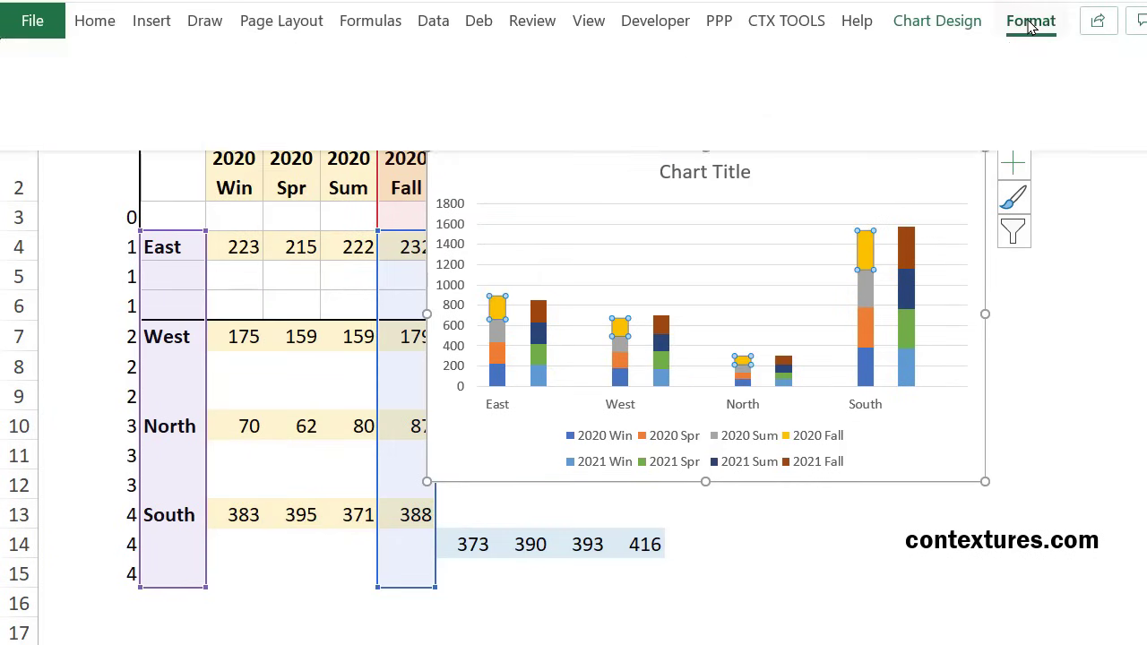
left_click(81, 79)
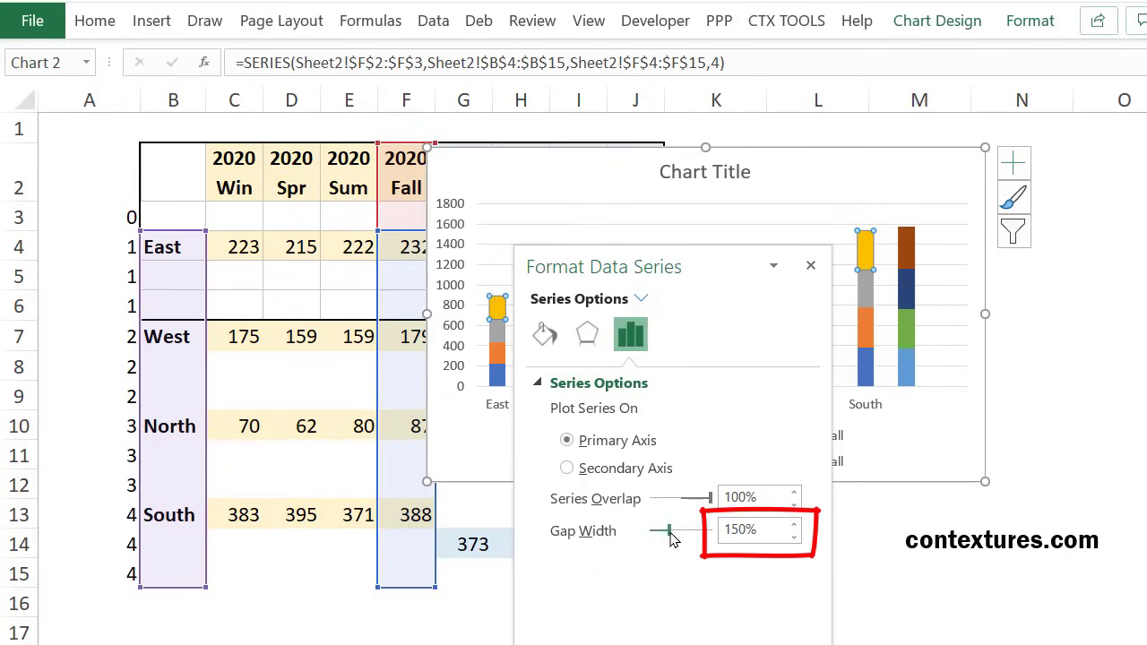
left_click(770, 528)
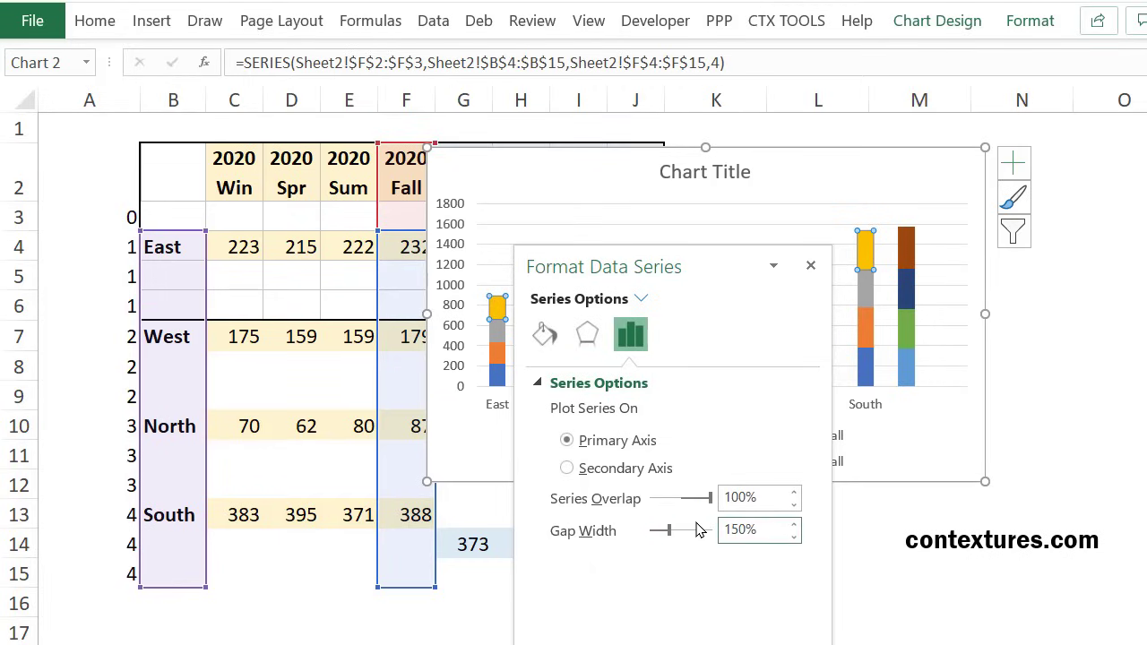
left_click_drag(759, 527, 701, 526)
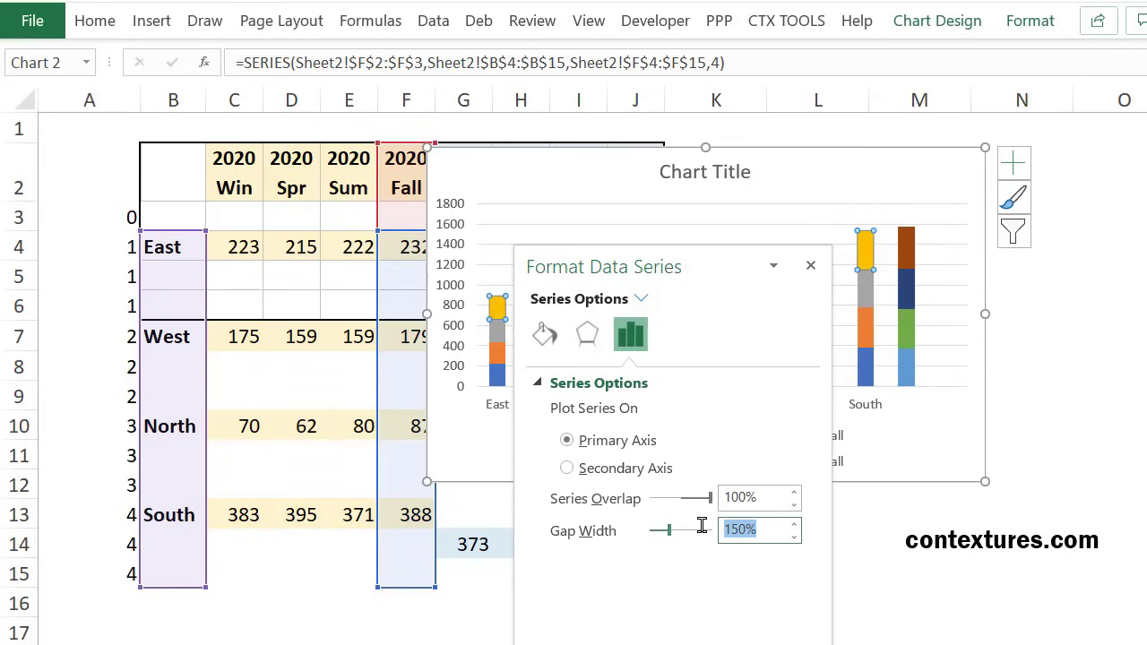
type("20")
key("Return")
left_click(809, 265)
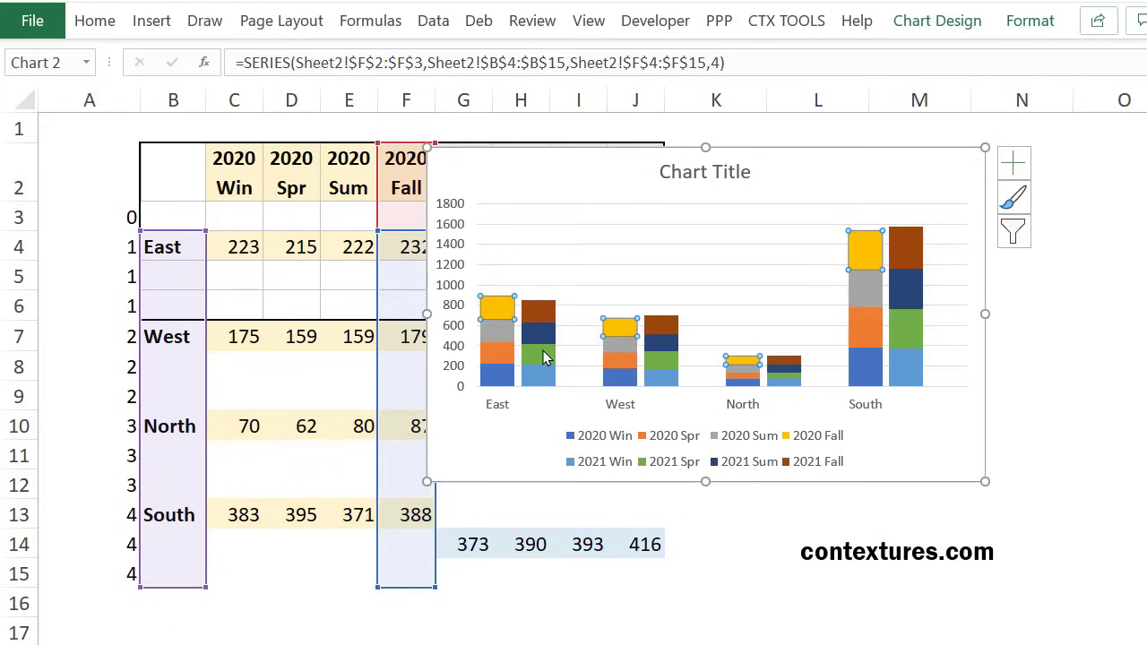
Step: Fill 2021 Spr with light orange, 2021 Sum with light grey, and 2021 Fall with pale cream
left_click(540, 352)
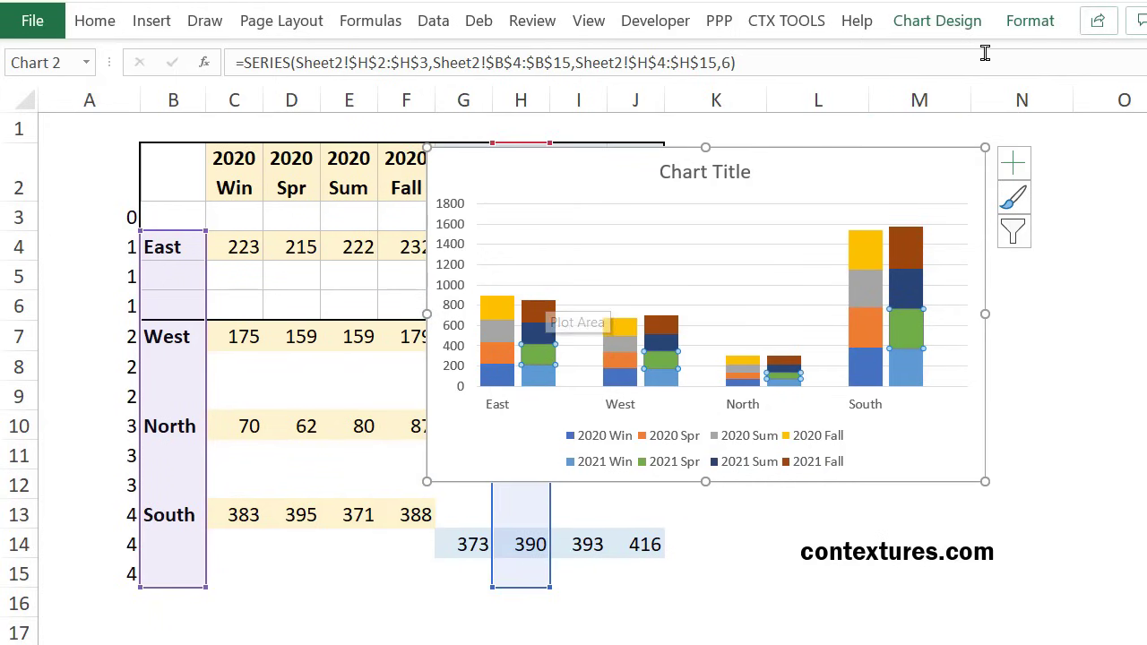
left_click(1030, 21)
left_click(605, 53)
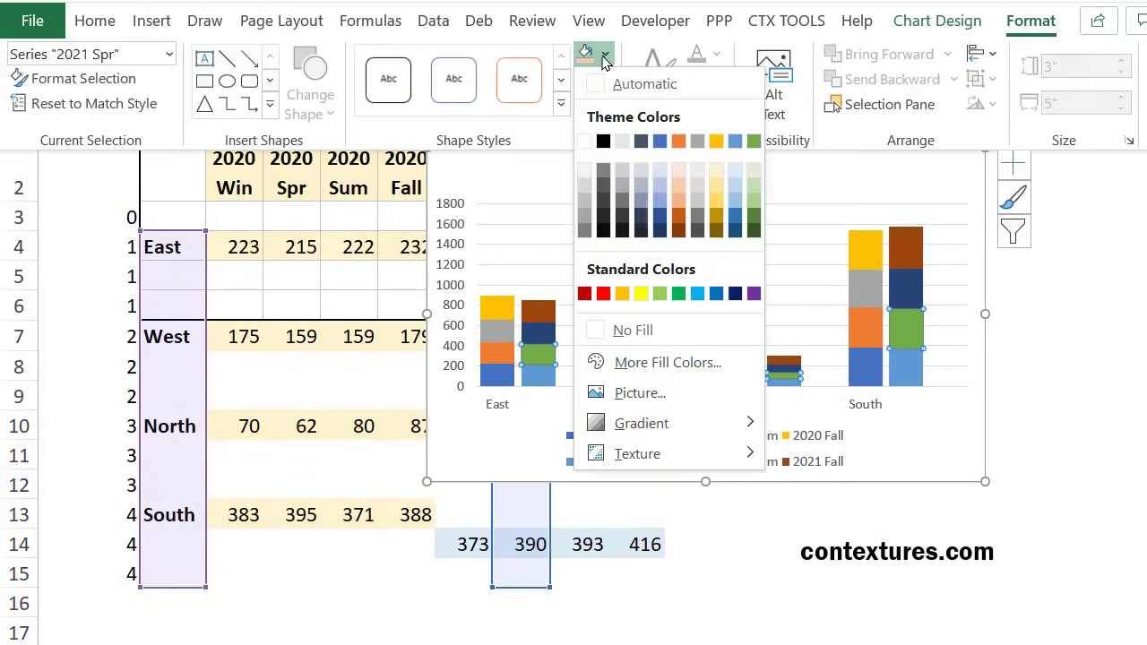
left_click(679, 185)
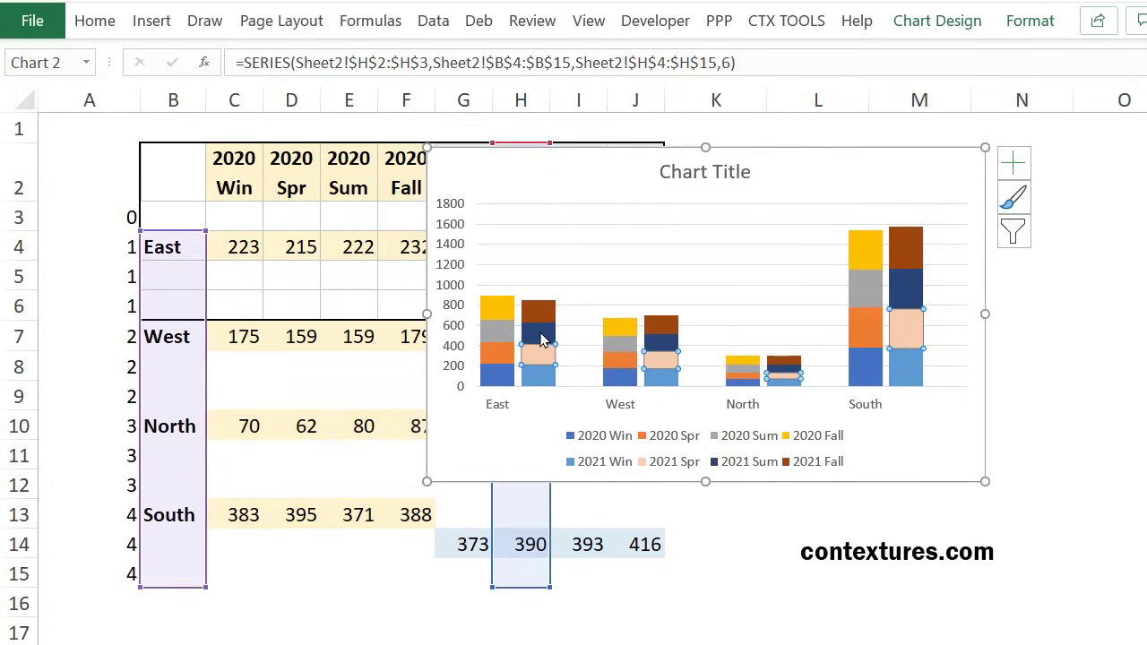
left_click(541, 338)
left_click(1030, 21)
left_click(605, 53)
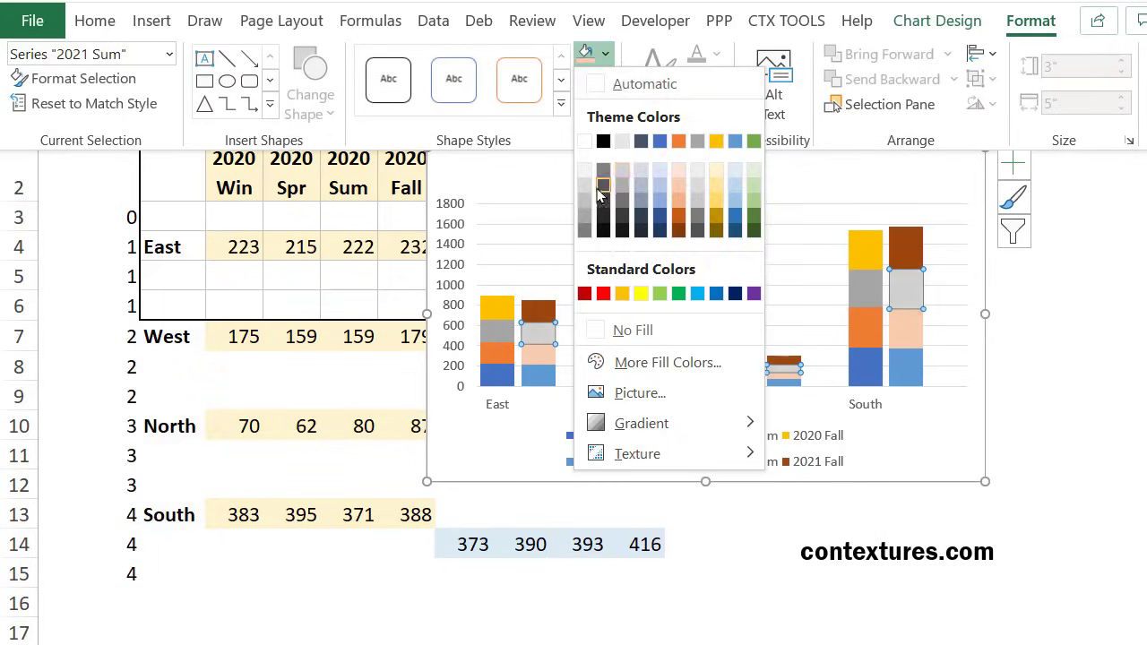
left_click(602, 188)
left_click(549, 312)
left_click(1030, 19)
left_click(589, 51)
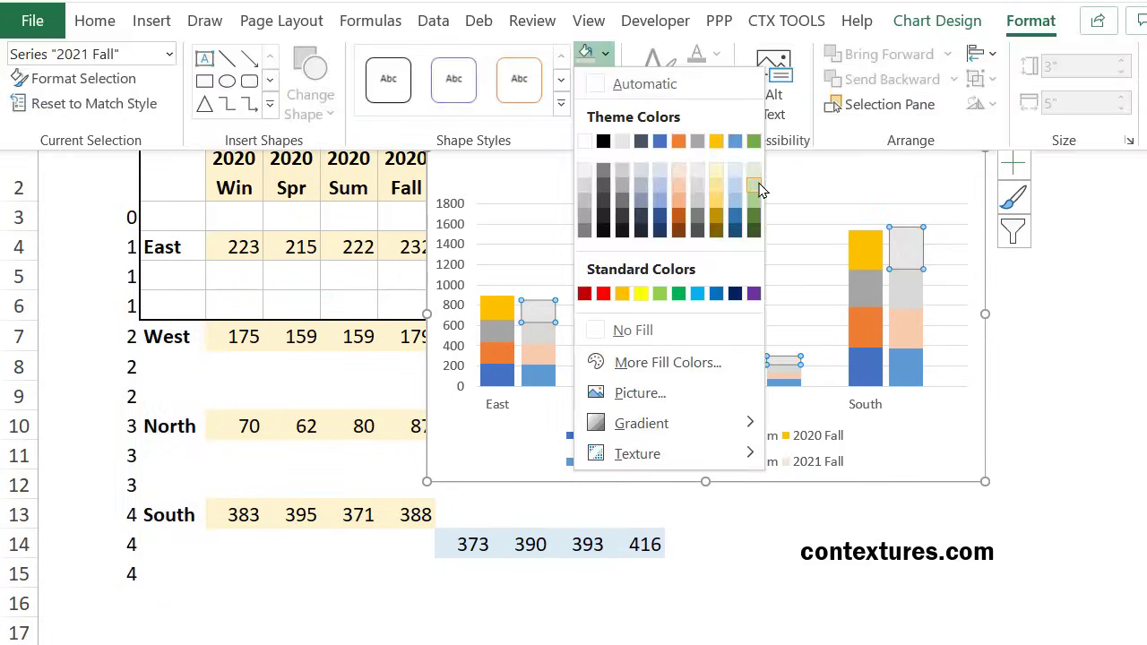
left_click(722, 146)
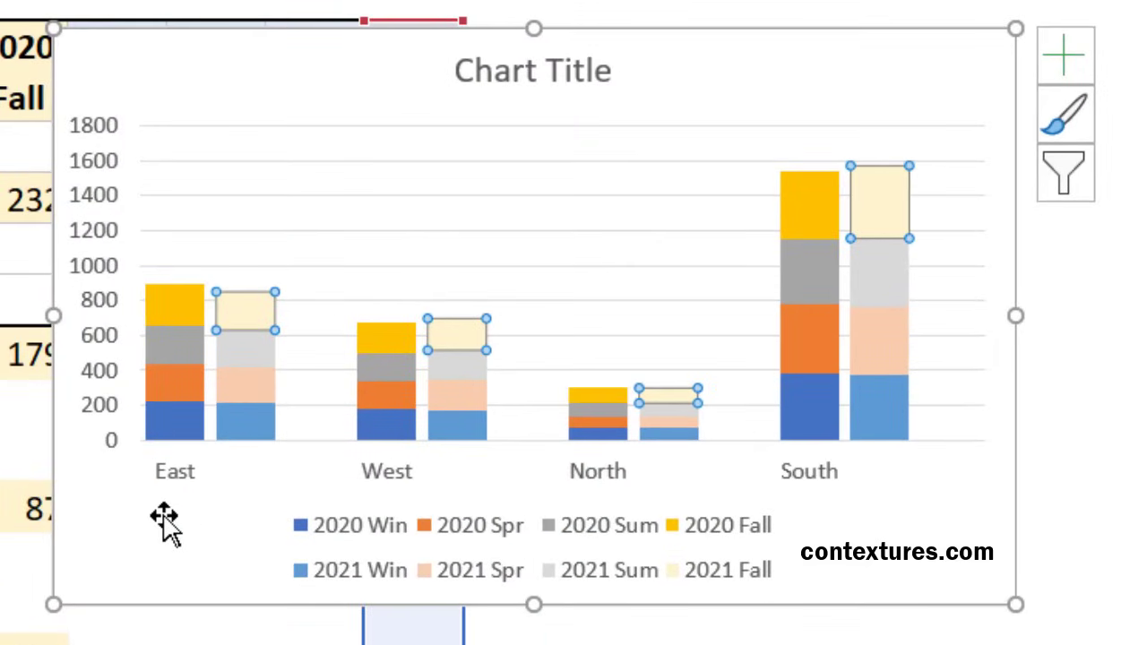